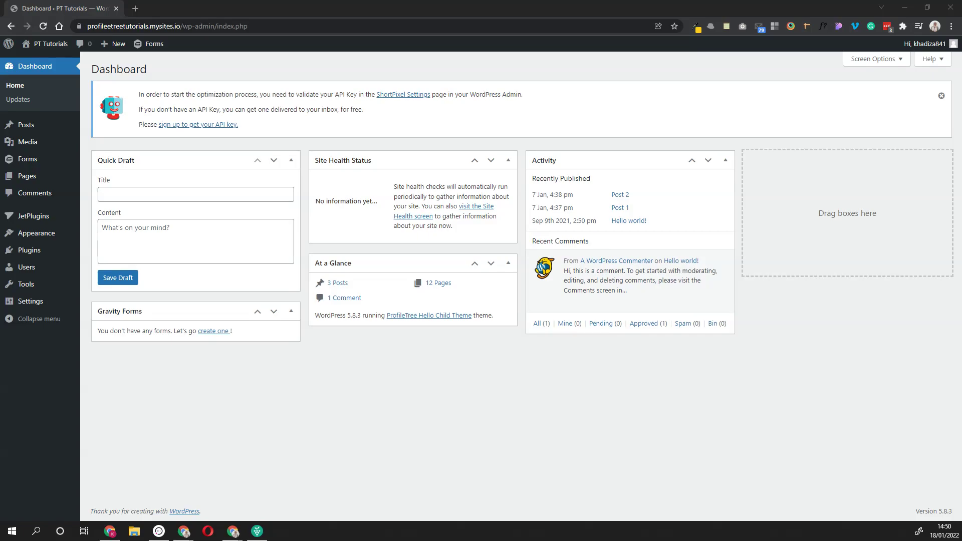
Step: Search the plugin directory for 'elementor' and install Elementor Website Builder
click(21, 256)
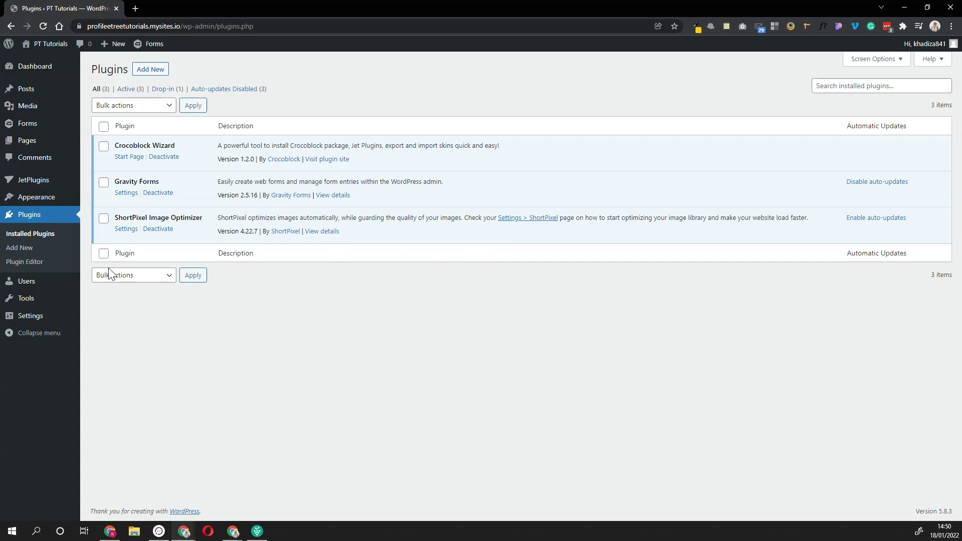
click(159, 71)
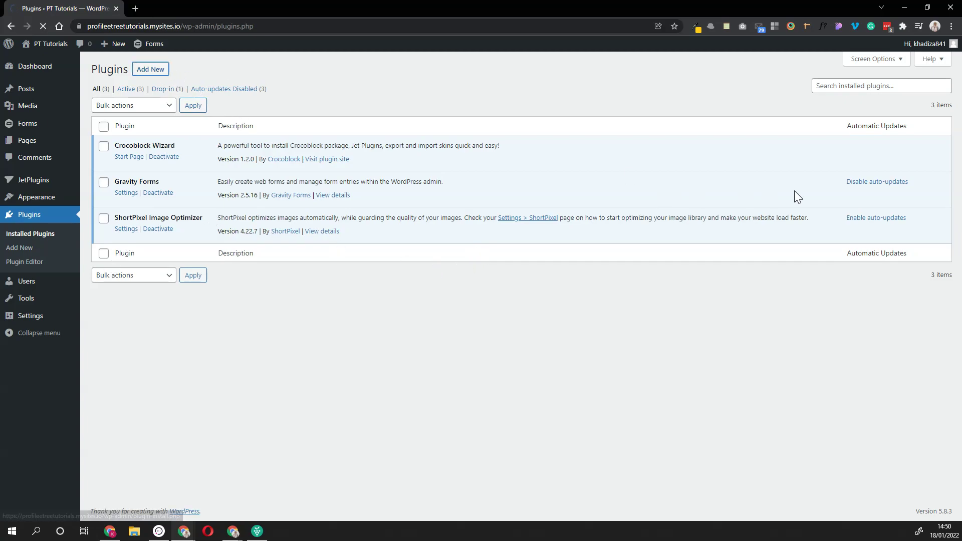
click(830, 97)
text(ele)
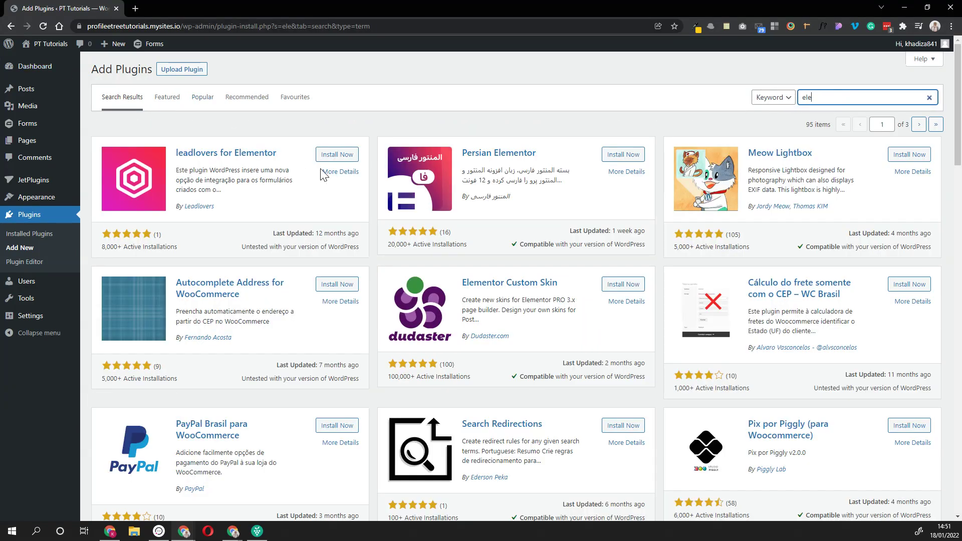
click(873, 97)
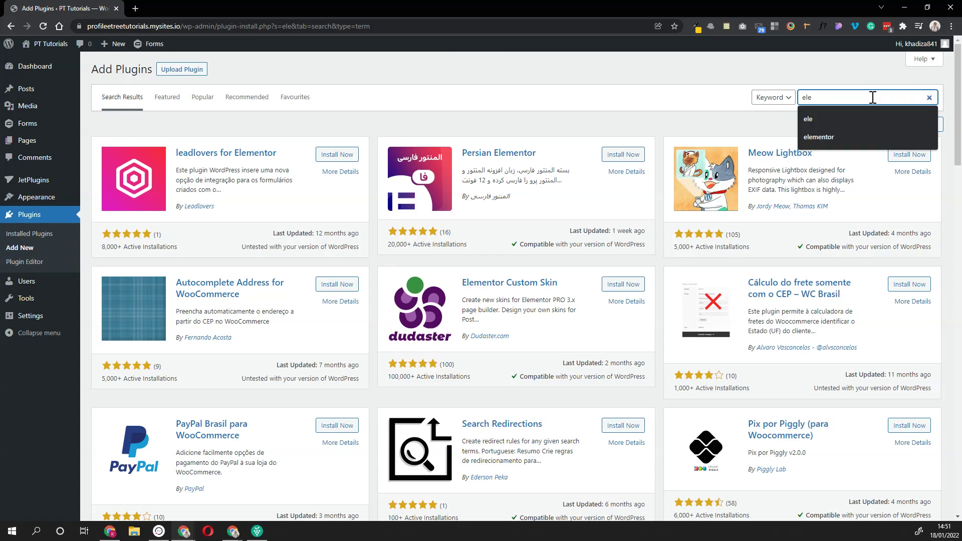
text(men)
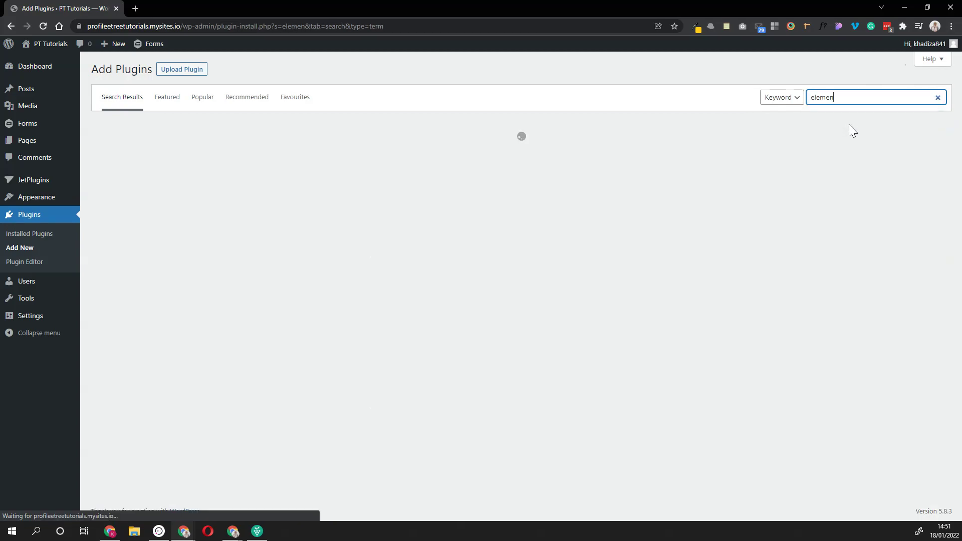
text(tor)
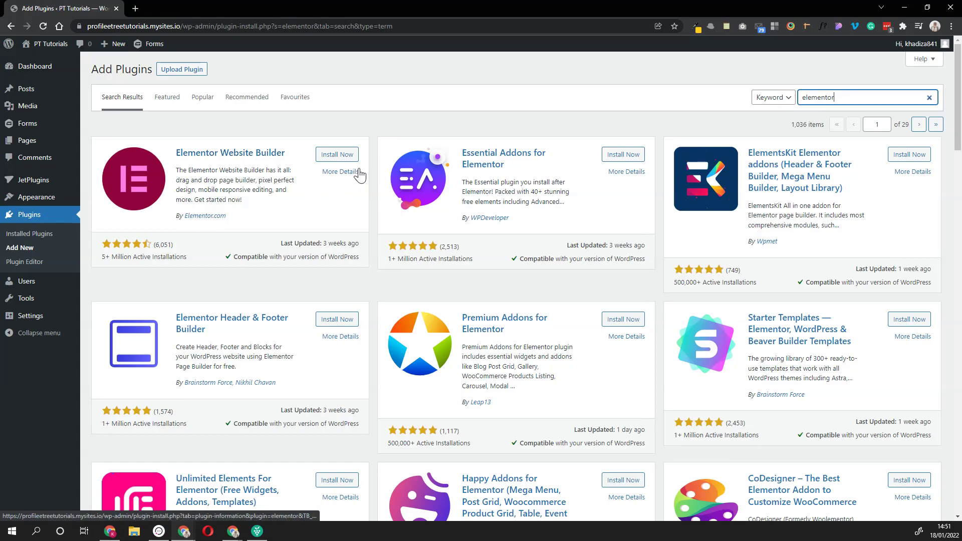
click(337, 156)
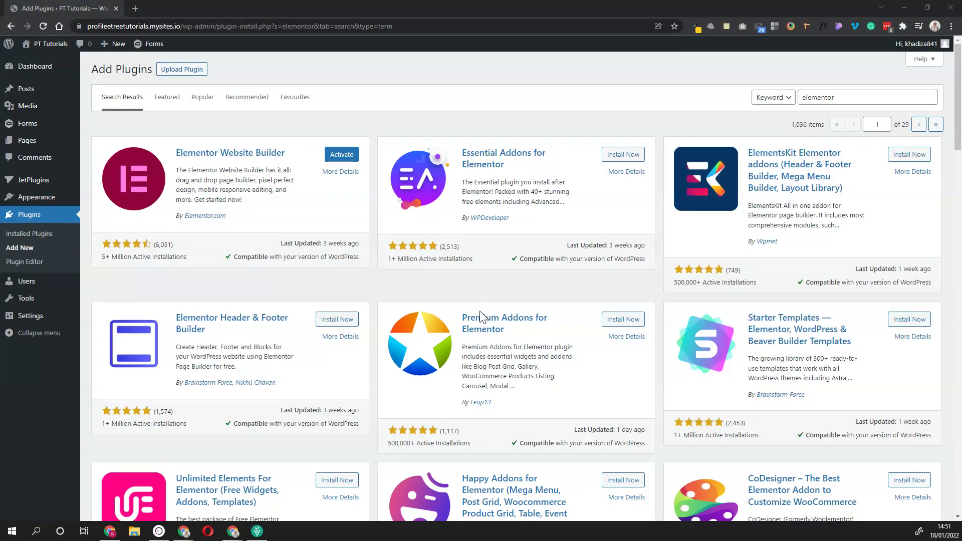
Step: Activate the newly installed Elementor Website Builder plugin
click(353, 159)
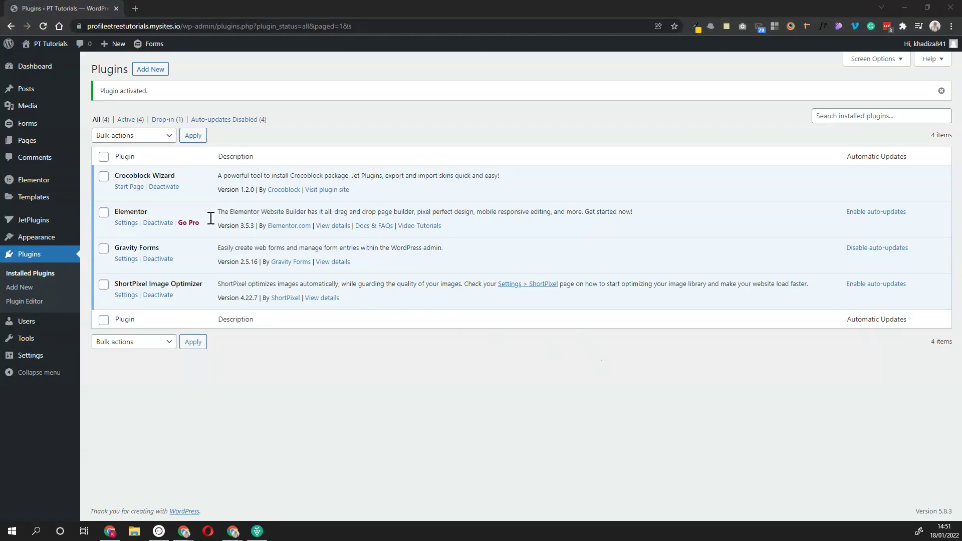
Step: Open the Elementor Pro pricing page, compare the plans, and pick the 25-website Expert plan
click(187, 224)
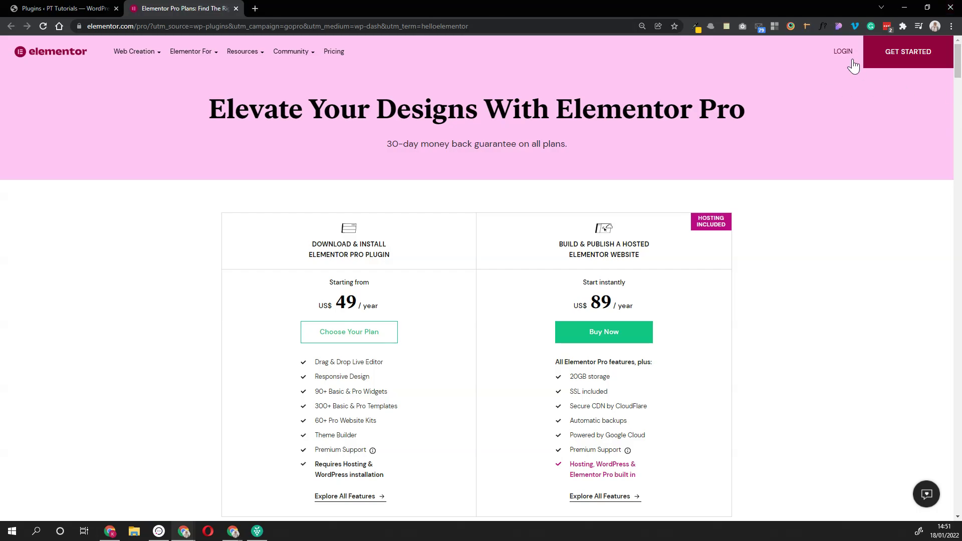
scroll(778, 265, down, 8)
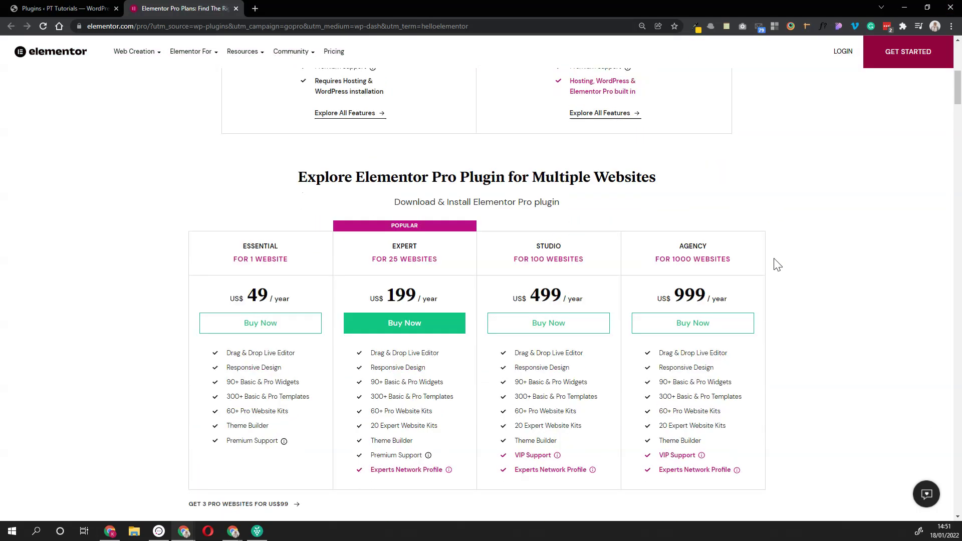
scroll(777, 265, up, 8)
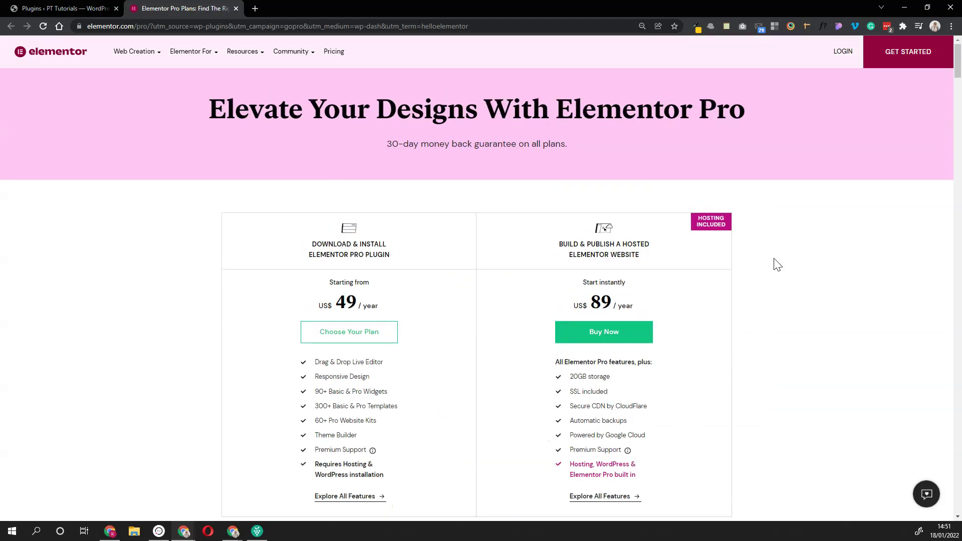
scroll(747, 285, down, 2)
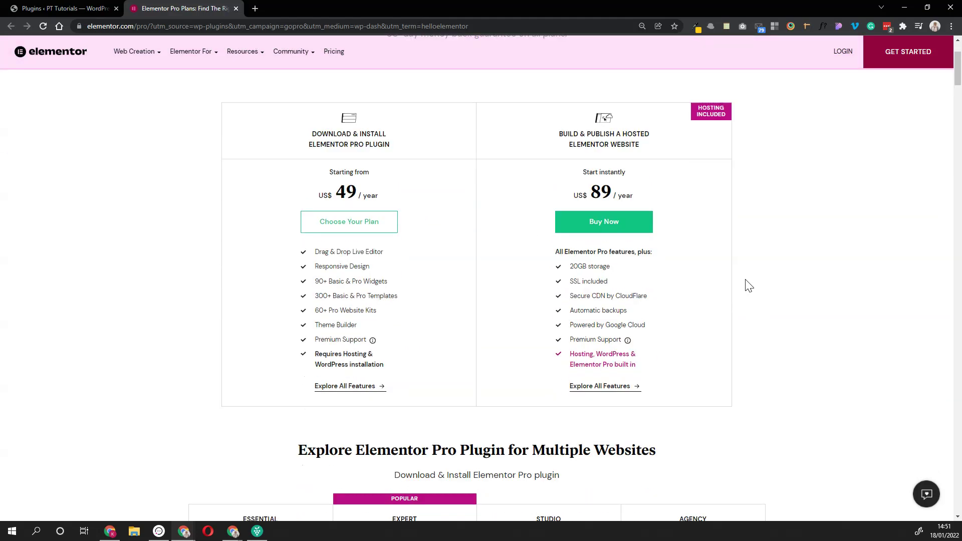
scroll(451, 273, up, 1)
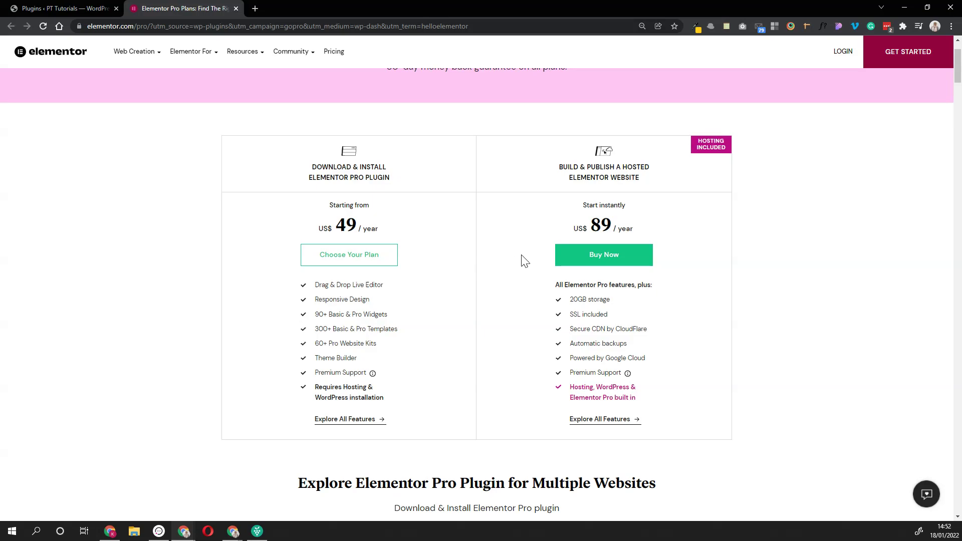
scroll(595, 343, down, 2)
scroll(595, 339, down, 6)
scroll(595, 340, up, 4)
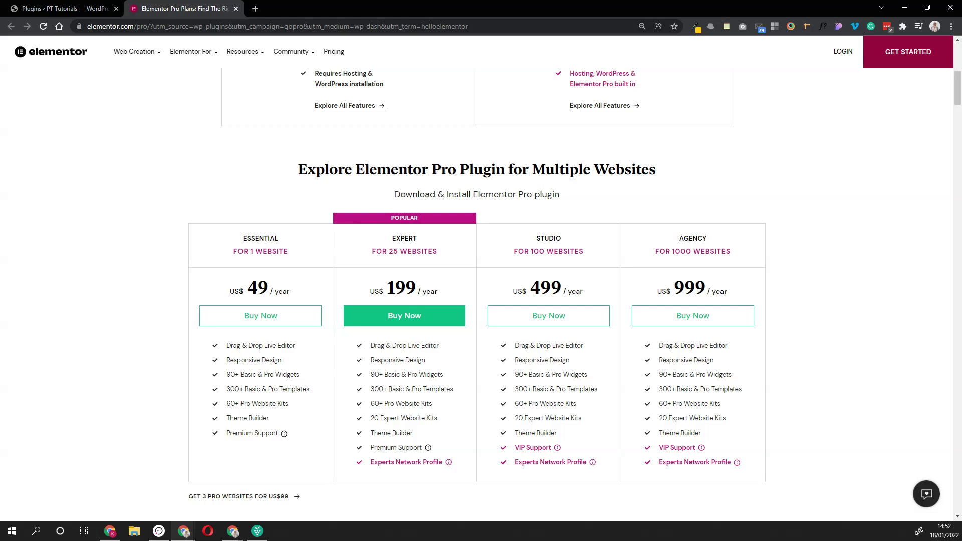
scroll(578, 230, up, 5)
scroll(579, 231, down, 4)
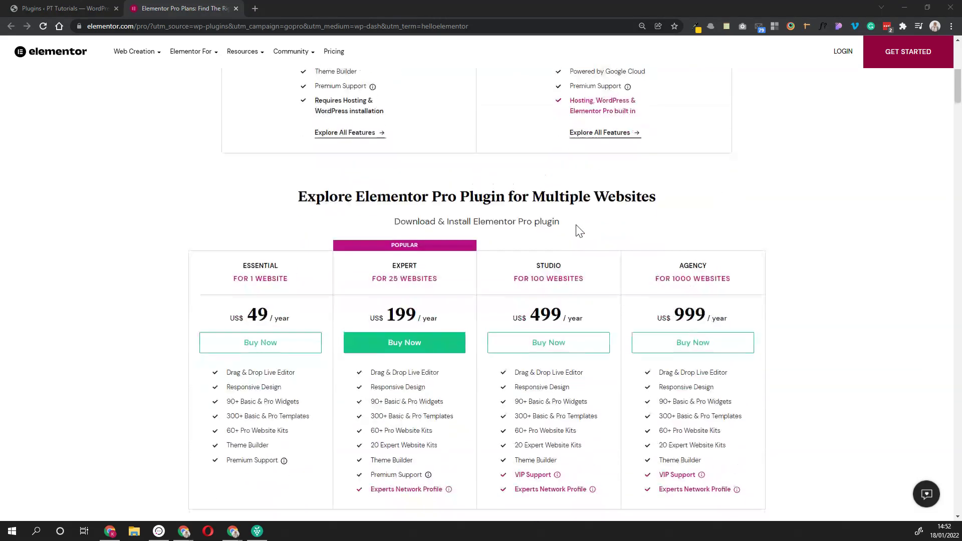
scroll(580, 231, down, 3)
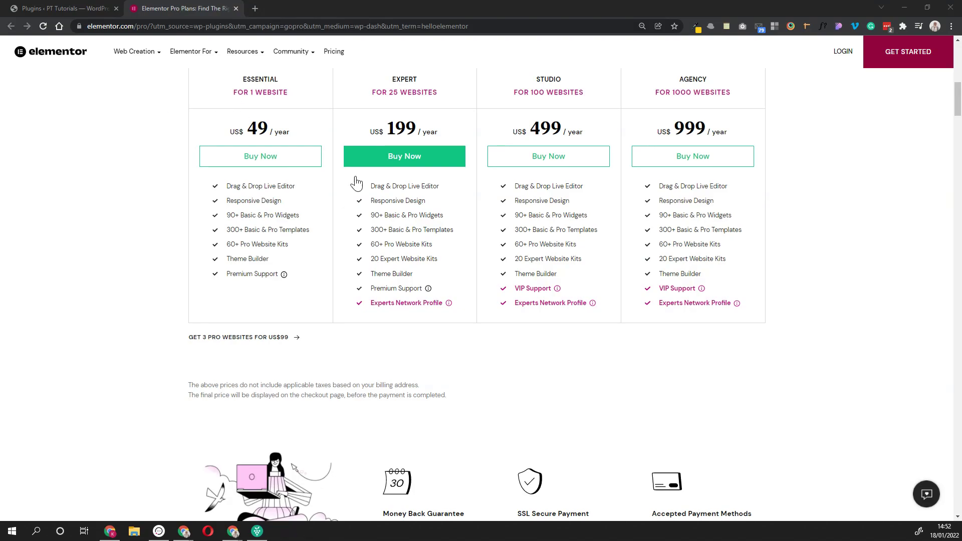
click(386, 168)
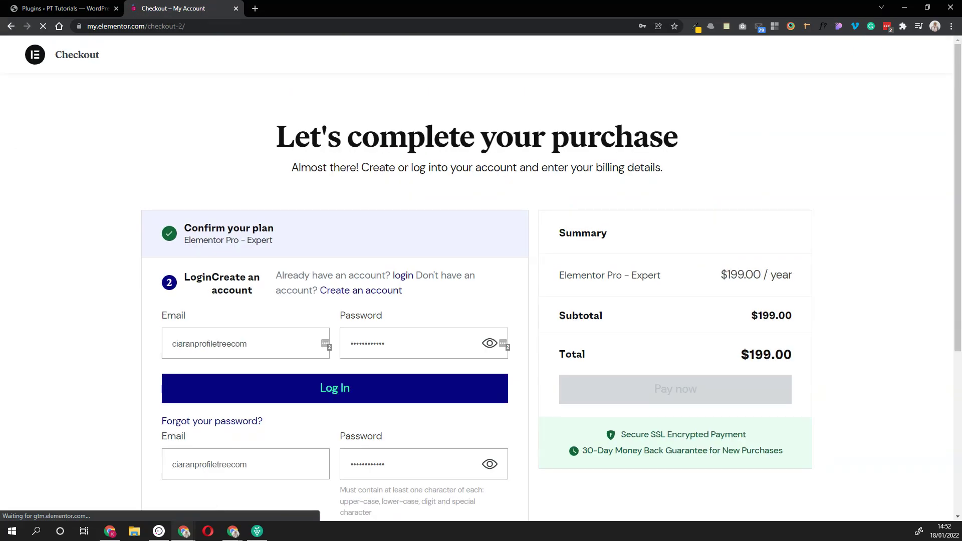
Step: Leave the checkout page and log in to the Elementor account with its credentials
key(alt+Left)
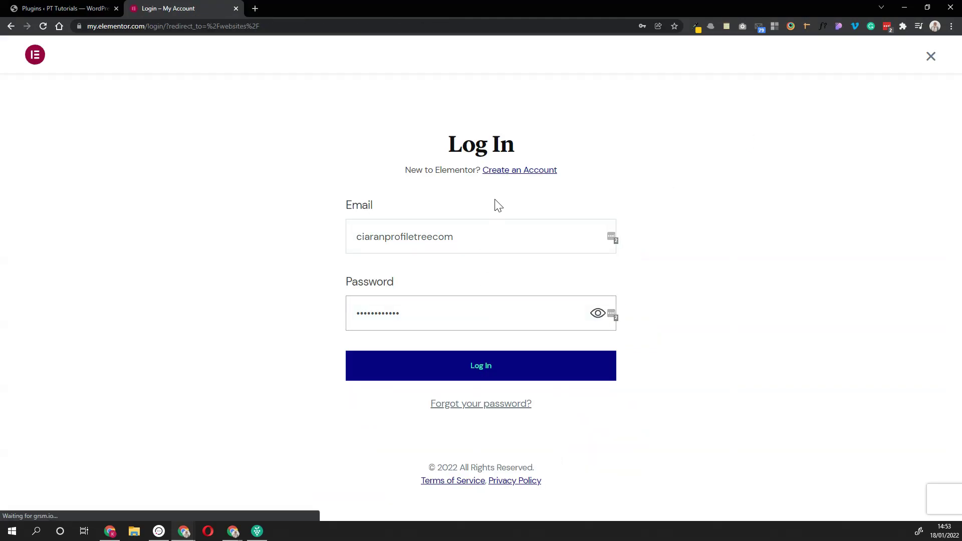
click(508, 365)
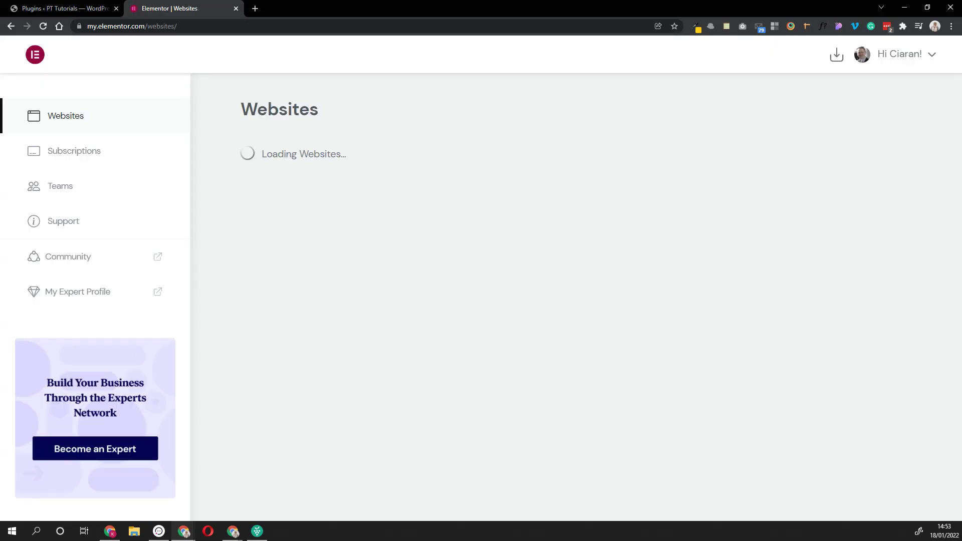
Step: Download elementor-pro-3.5.2.zip from the account's Subscriptions and return to the WordPress plugins tab
click(56, 152)
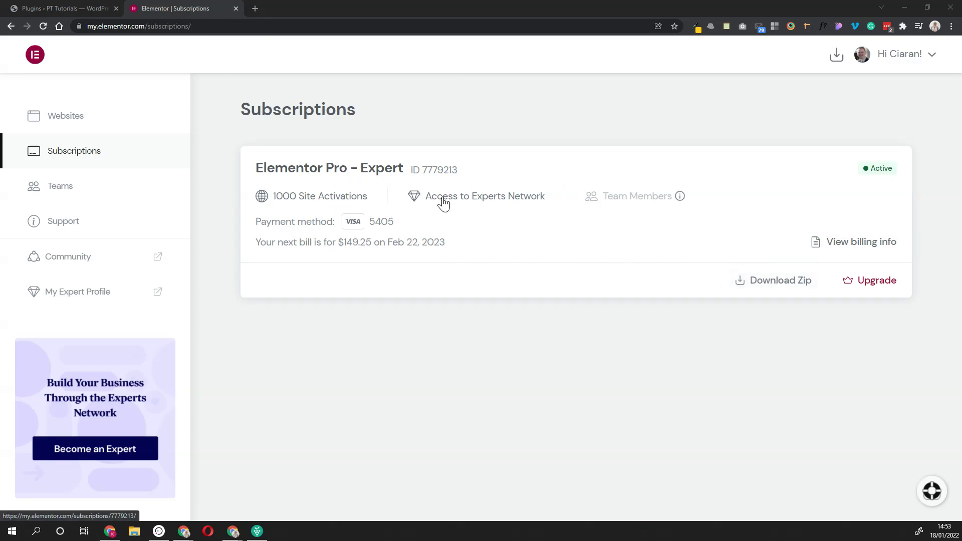
click(788, 290)
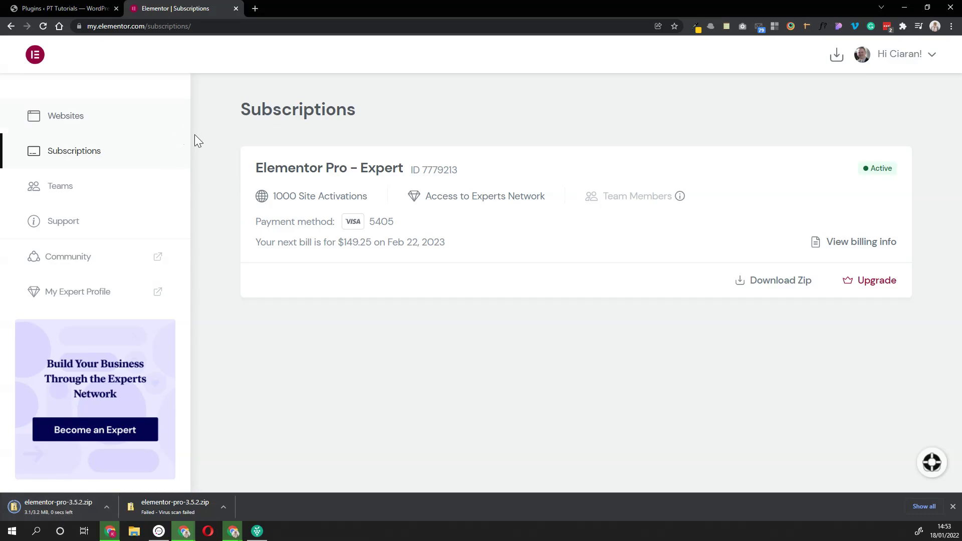
click(51, 6)
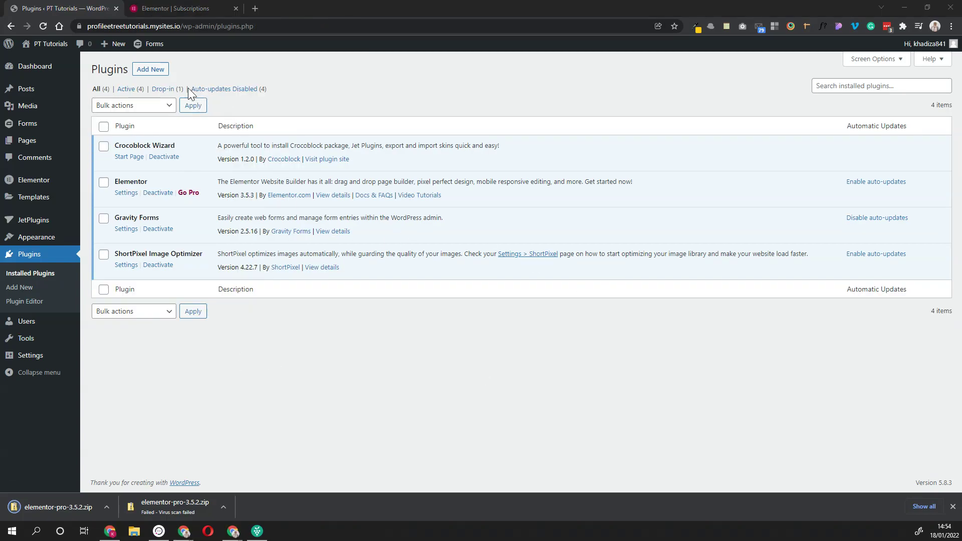
Step: Upload elementor-pro-3.5.2.zip through Upload Plugin and install it
click(151, 70)
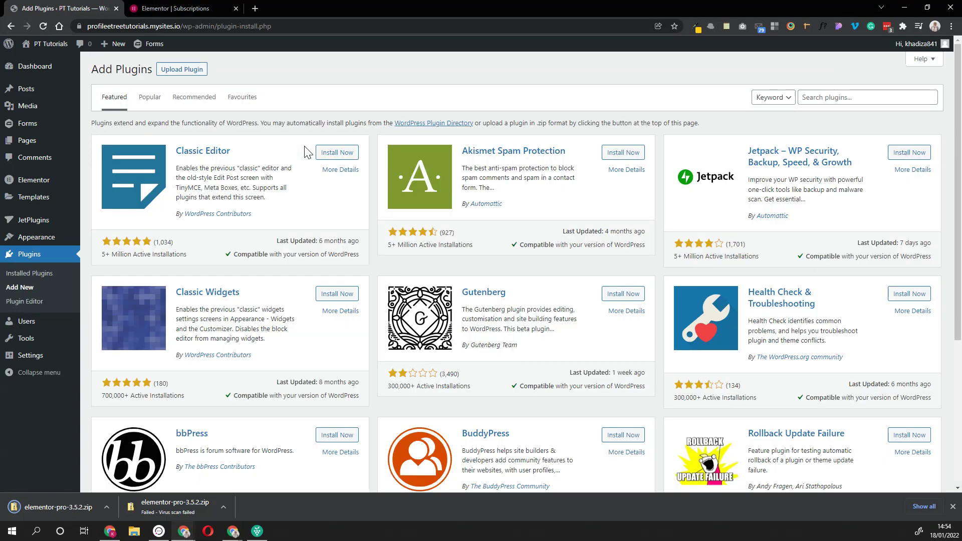
click(191, 73)
click(450, 160)
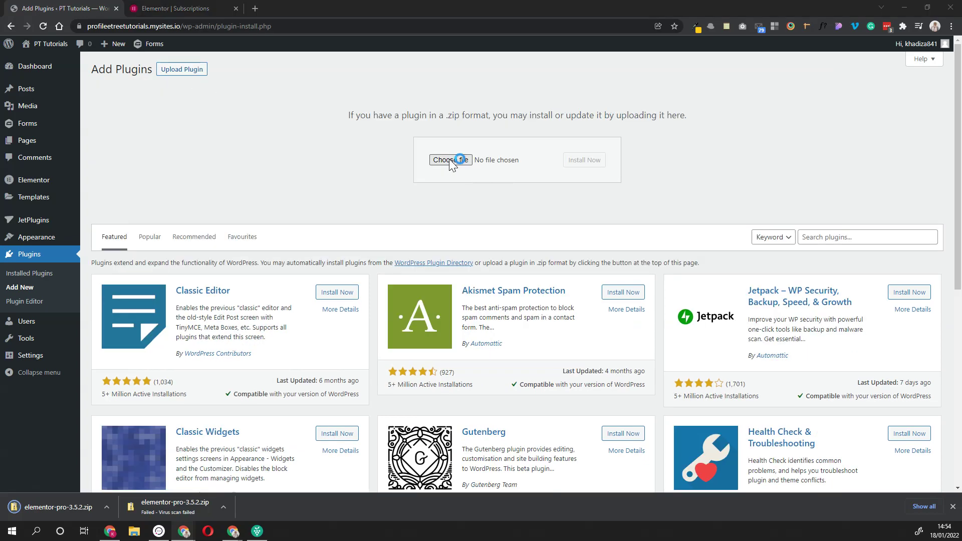
click(132, 98)
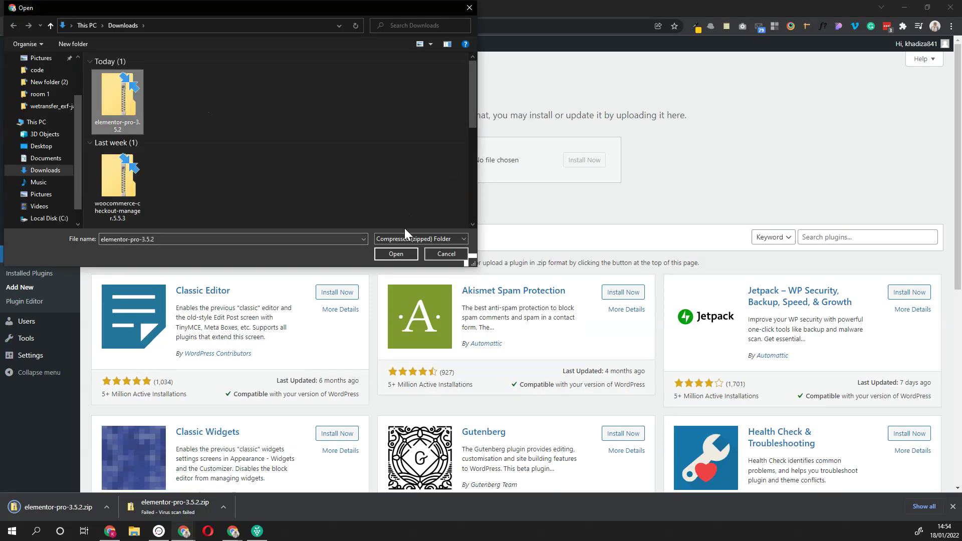
click(397, 253)
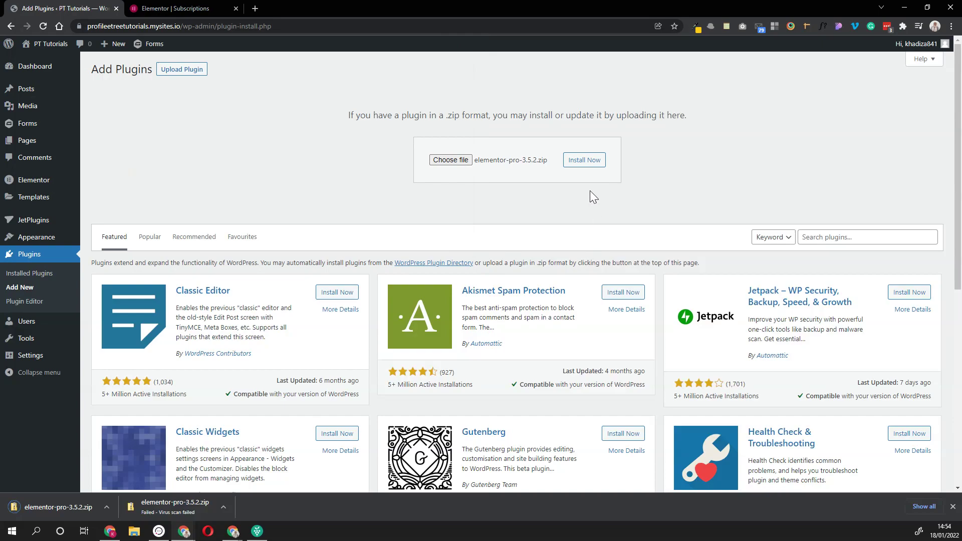
click(596, 161)
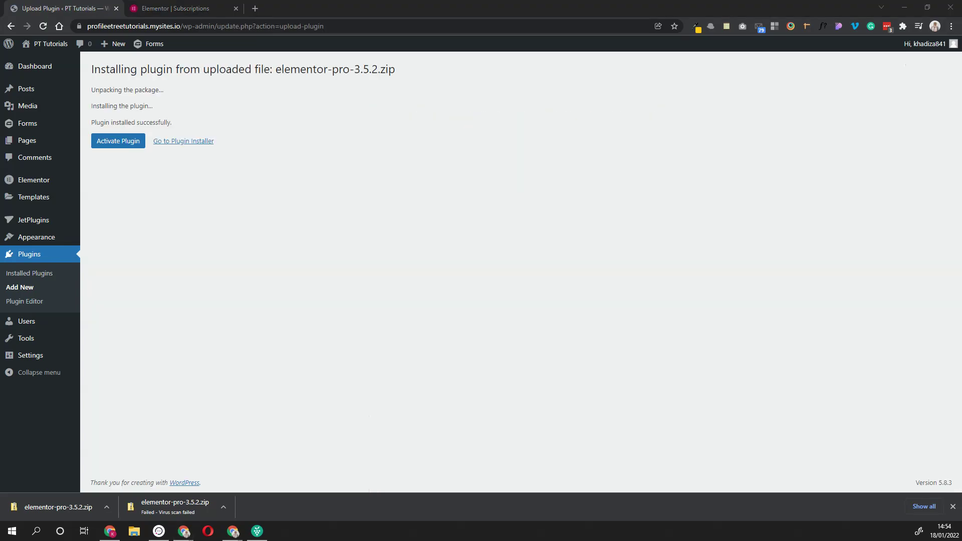
Step: Activate Elementor Pro 3.5.2 so all five plugins show as active
click(120, 142)
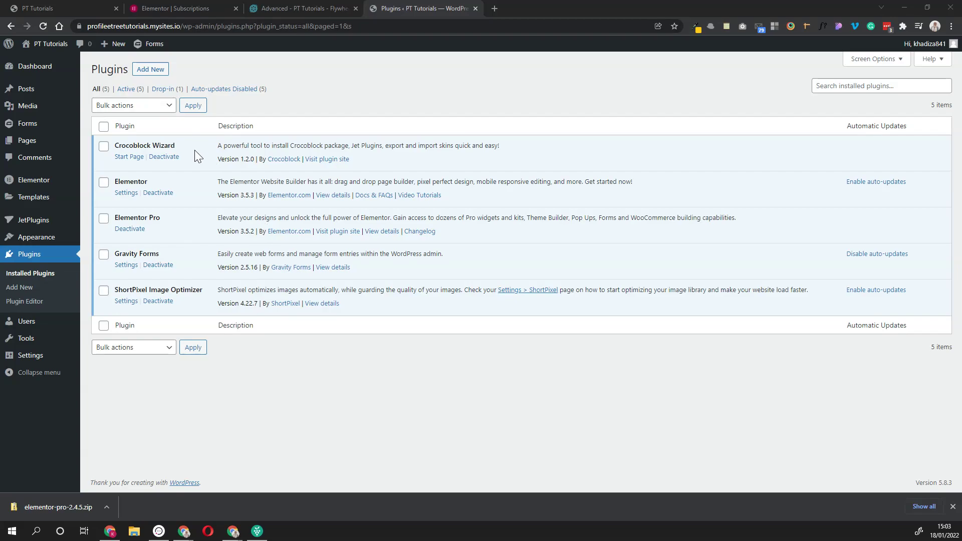
mouse_move(62, 189)
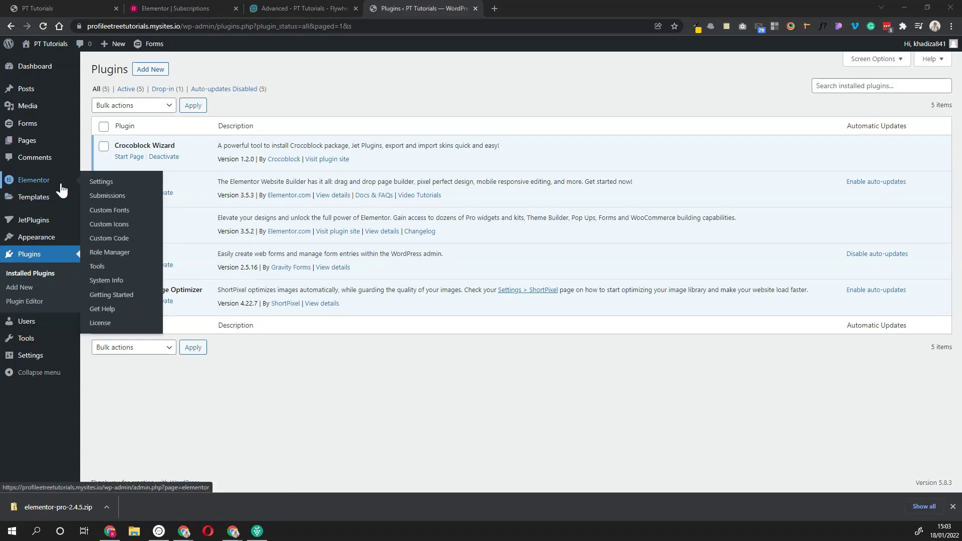